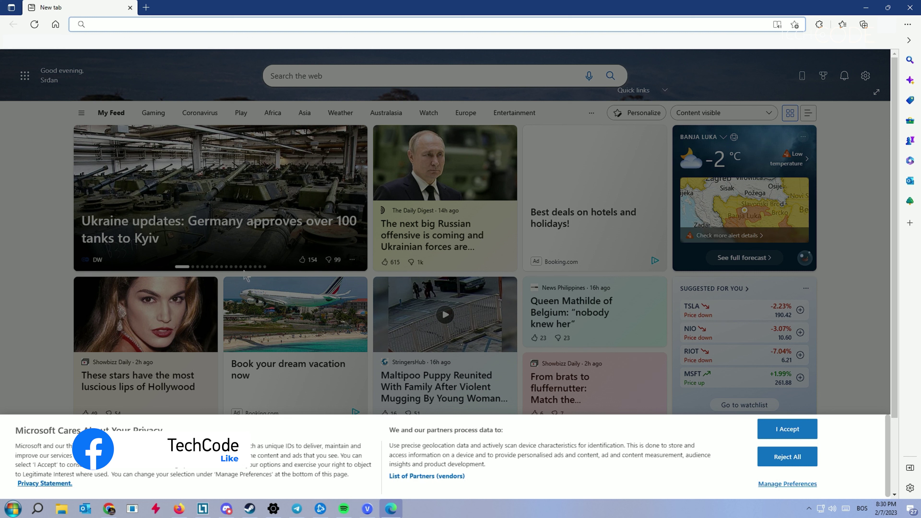
Open edge://surf in the browser and start the endless surf game with the blond surfer
click(129, 24)
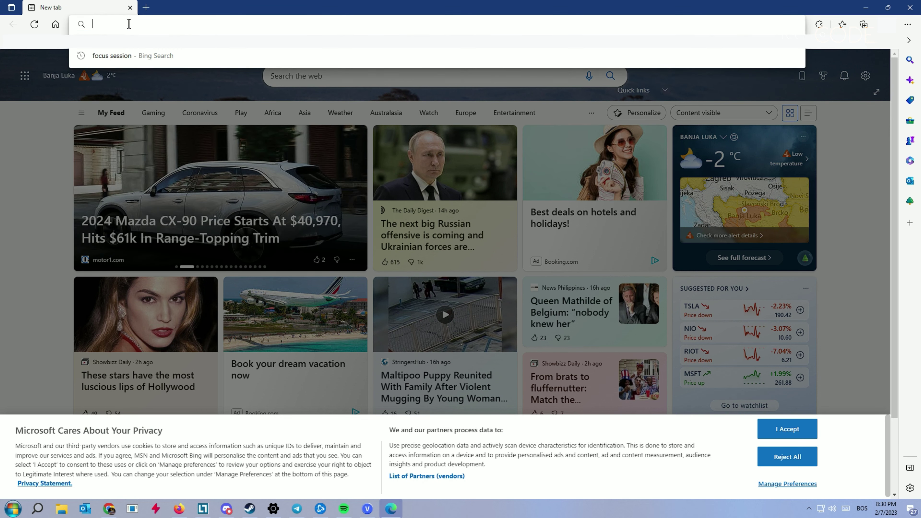
text(edge)
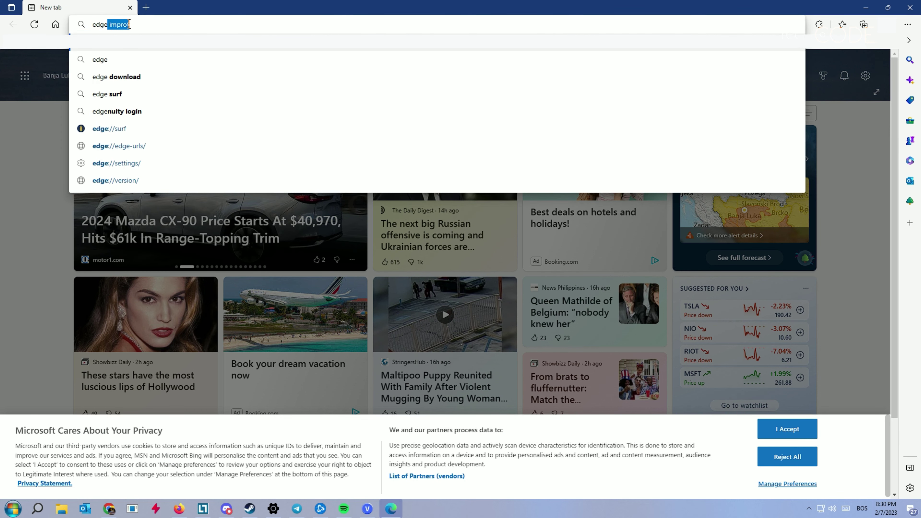
text(:)
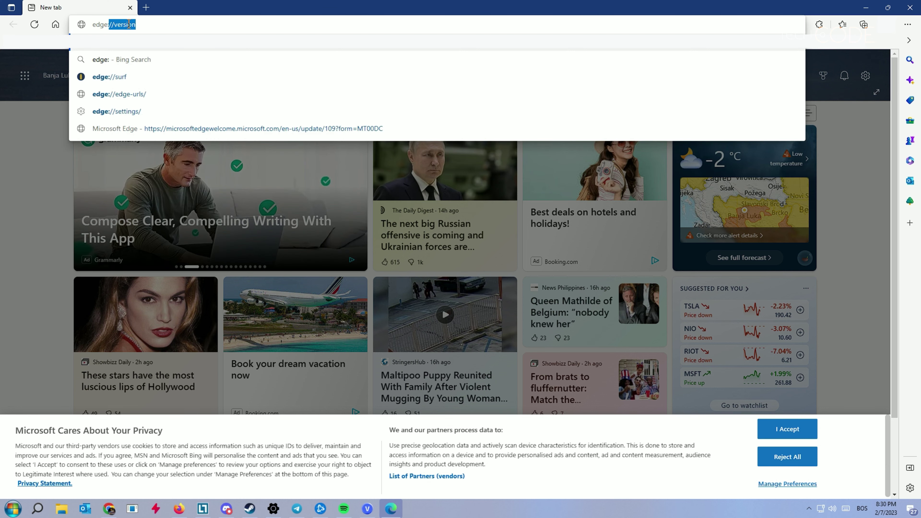
text(//surf)
key(Return)
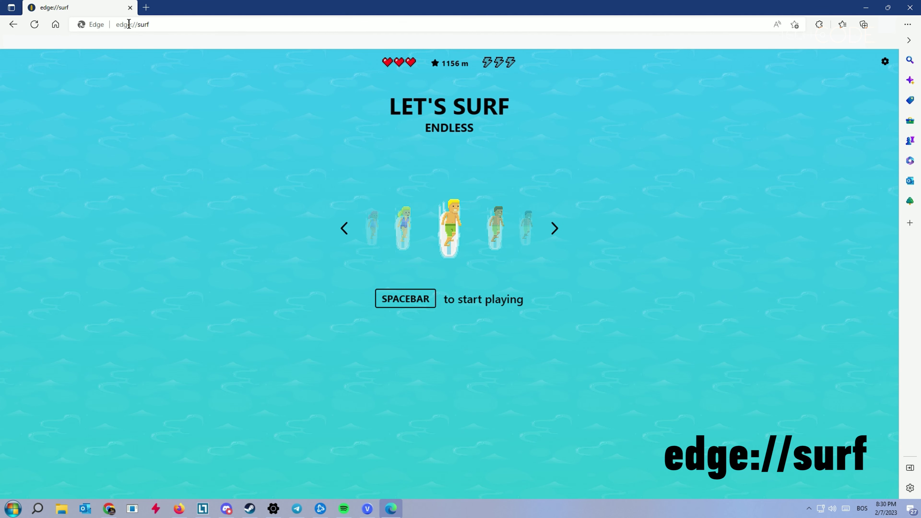
key(space)
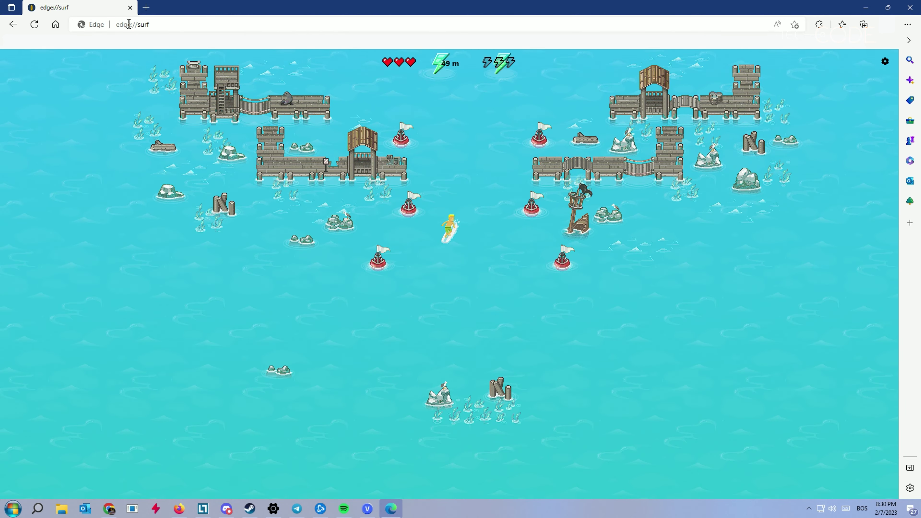
Steer the surfer left and right to avoid the piers, rocks and islands
key(Left)
key(Right)
key(Right)
key(Left)
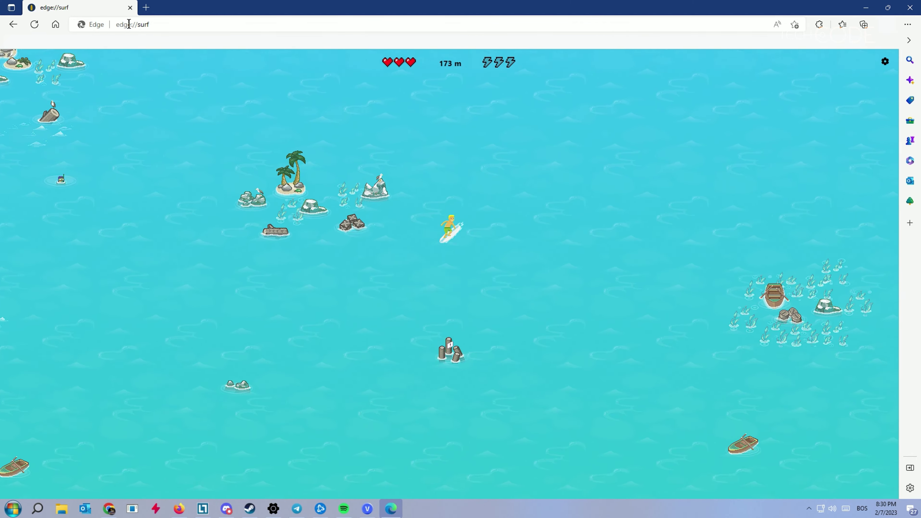
key(Left)
key(Right)
key(Left)
key(Left)
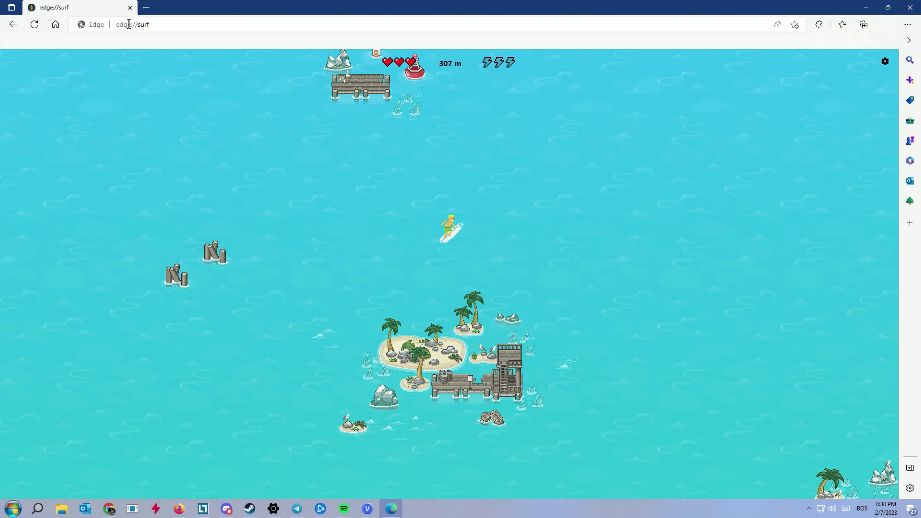
key(Right)
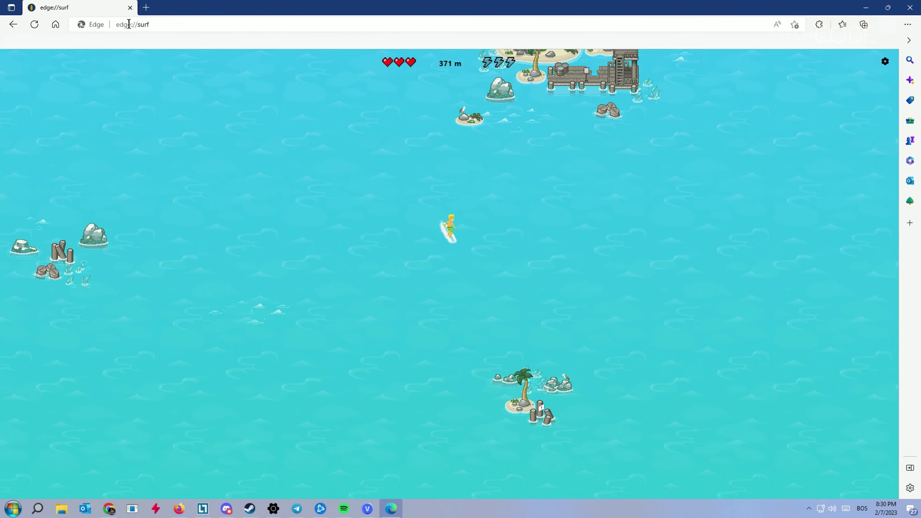
key(Left)
key(Right)
key(Right)
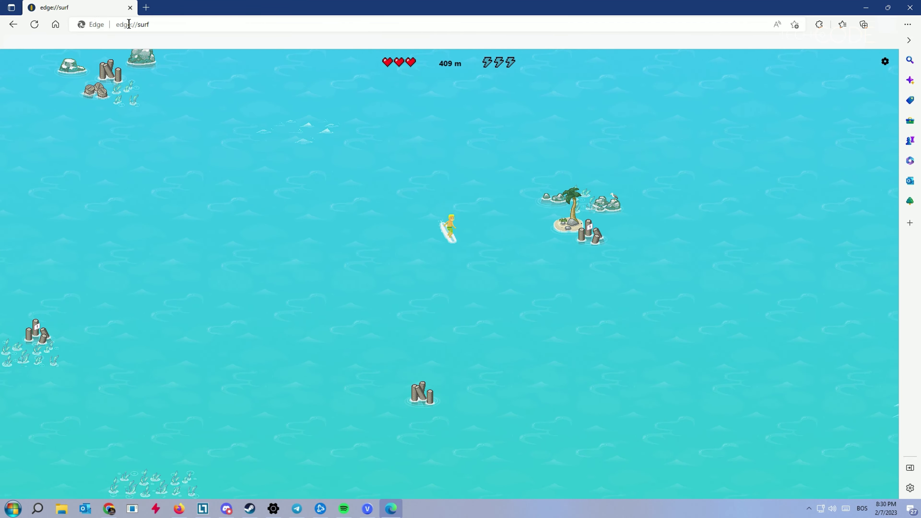
key(Left)
key(Left)
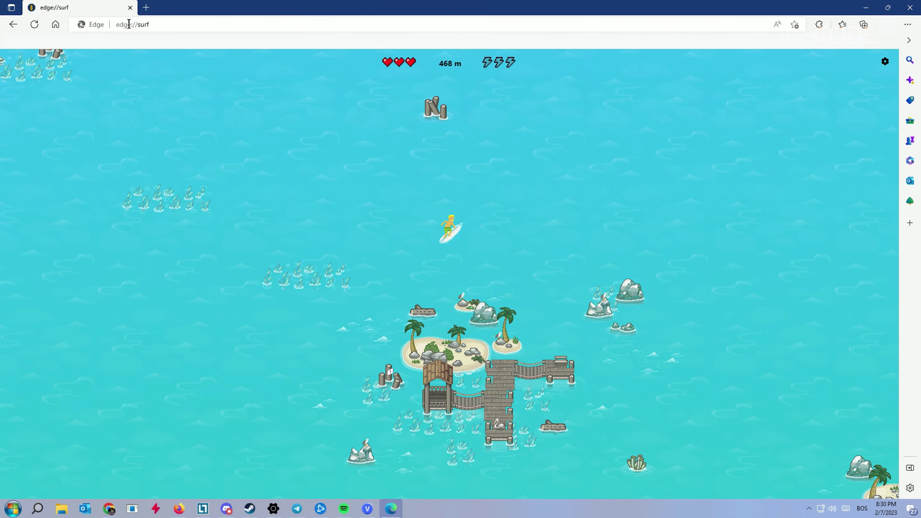
key(Right)
key(Right)
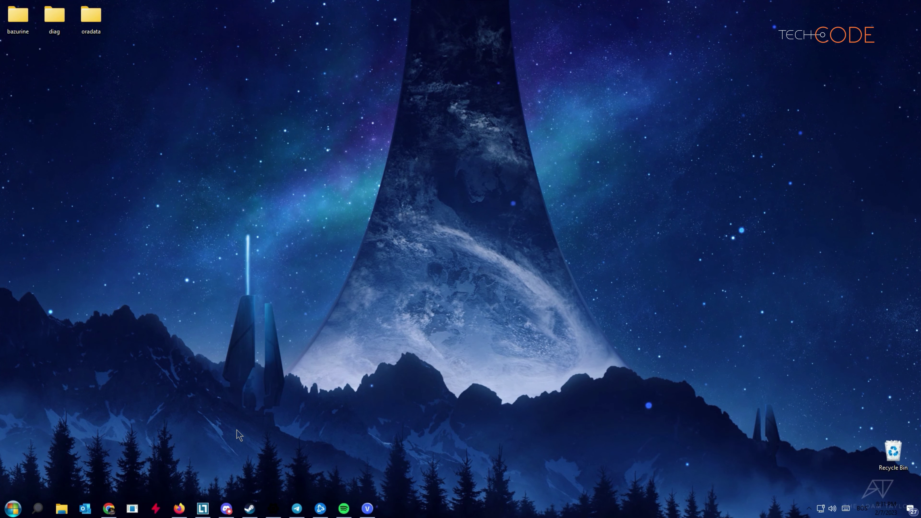
Start voice typing in the Windows search box and open the list of supported languages
key(super+s)
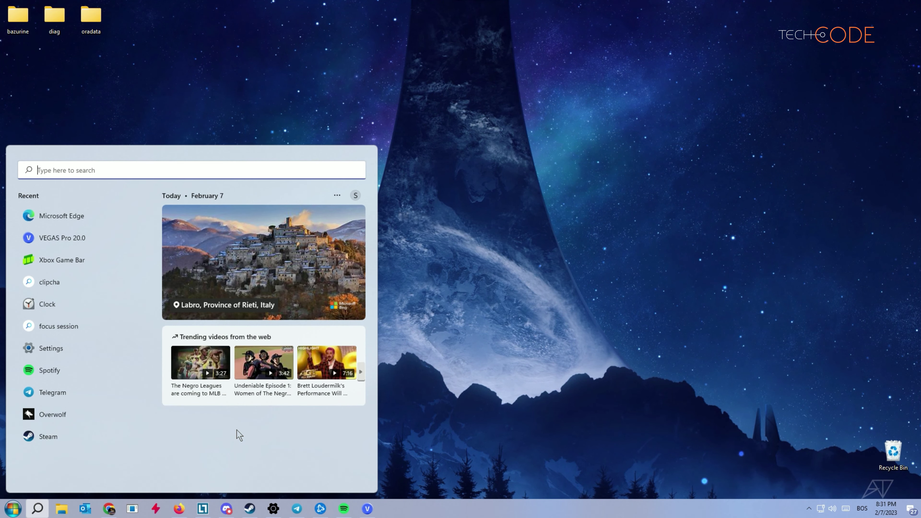
key(super+h)
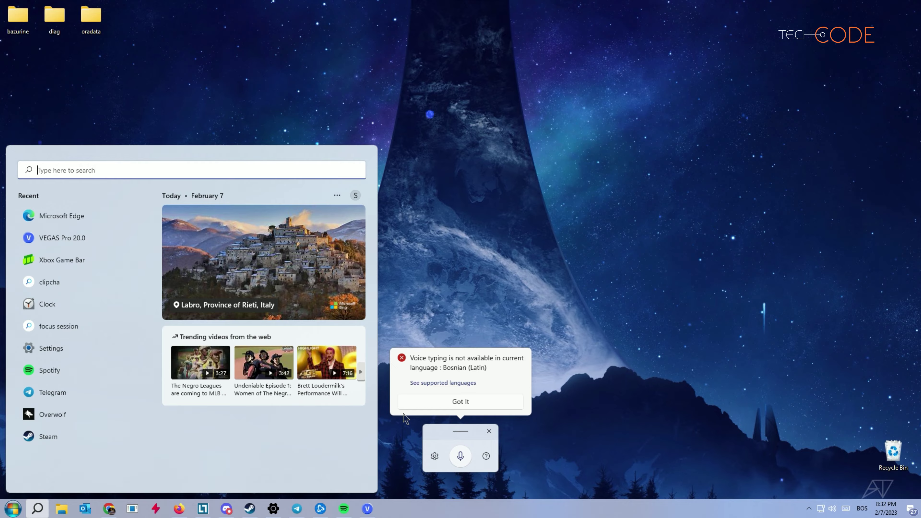
click(443, 383)
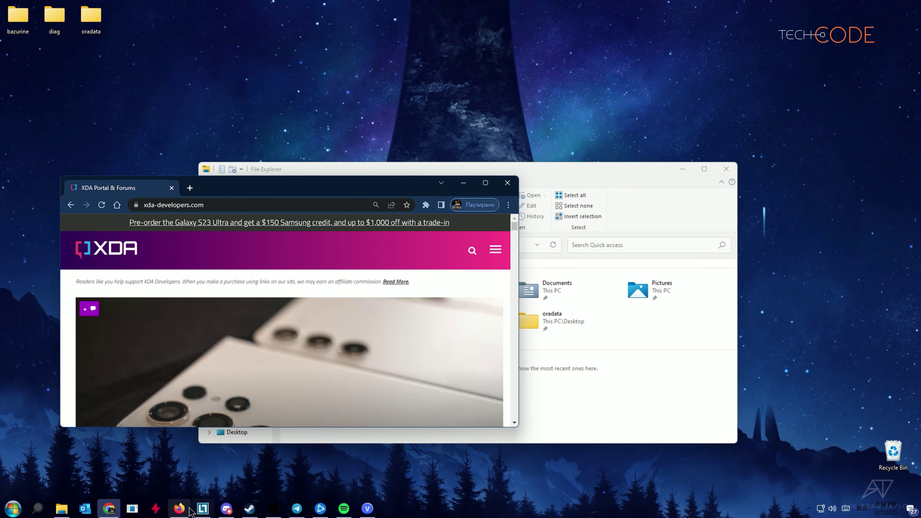
Bring up Firefox, bring File Explorer to the front and shake its window to minimize all the others
click(179, 508)
click(623, 179)
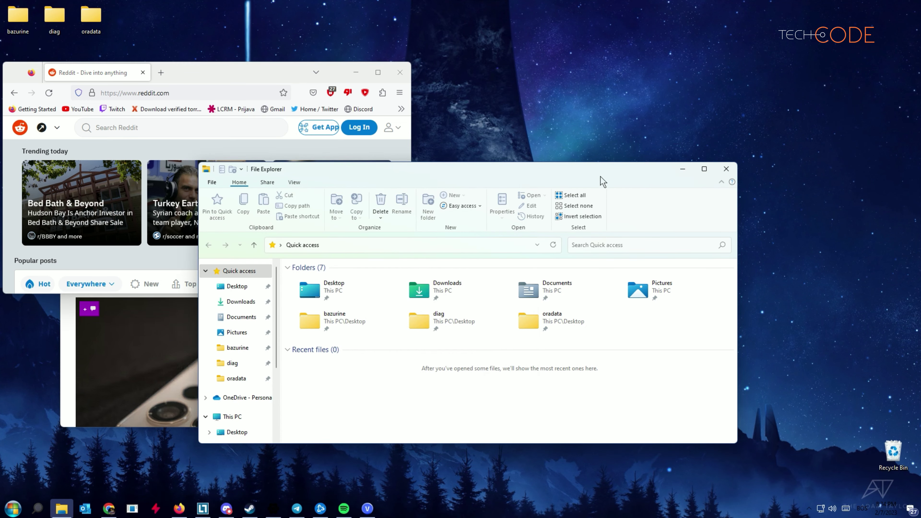
drag(564, 176, 659, 158)
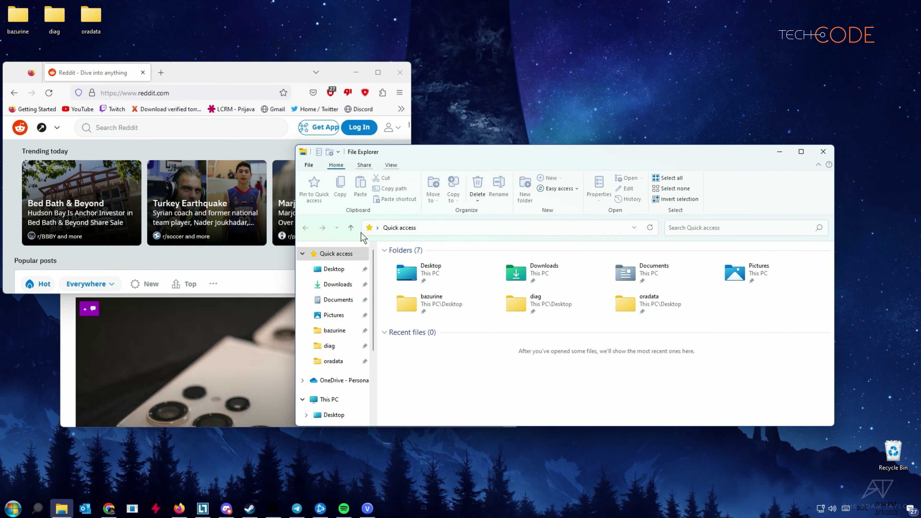
drag(498, 156, 465, 129)
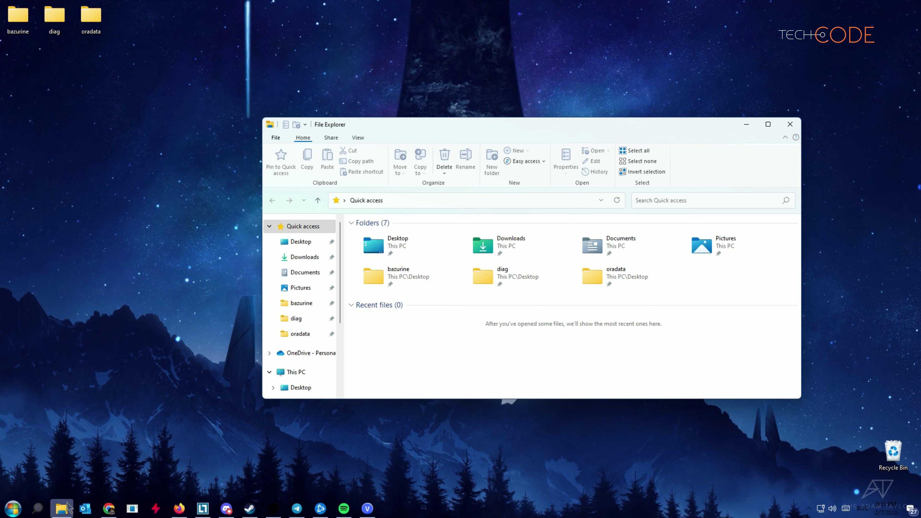
Restore all minimized windows and maximize the File Explorer window
click(62, 508)
key(super+shift+m)
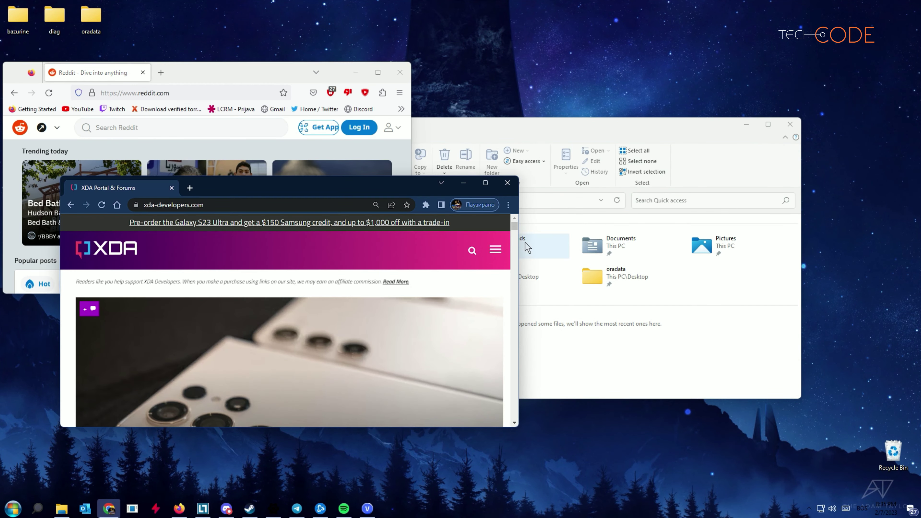
click(528, 128)
double_click(528, 129)
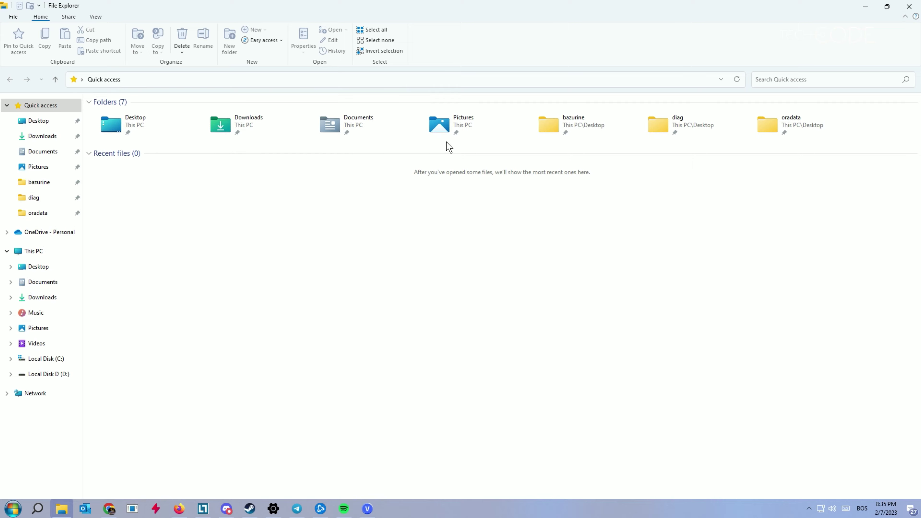
Return File Explorer to its smaller window size, move it up the desktop and close it
click(888, 6)
drag(493, 128, 454, 76)
click(749, 71)
Turn on Title bar window shake in the system Multitasking settings and close Settings
key(super+i)
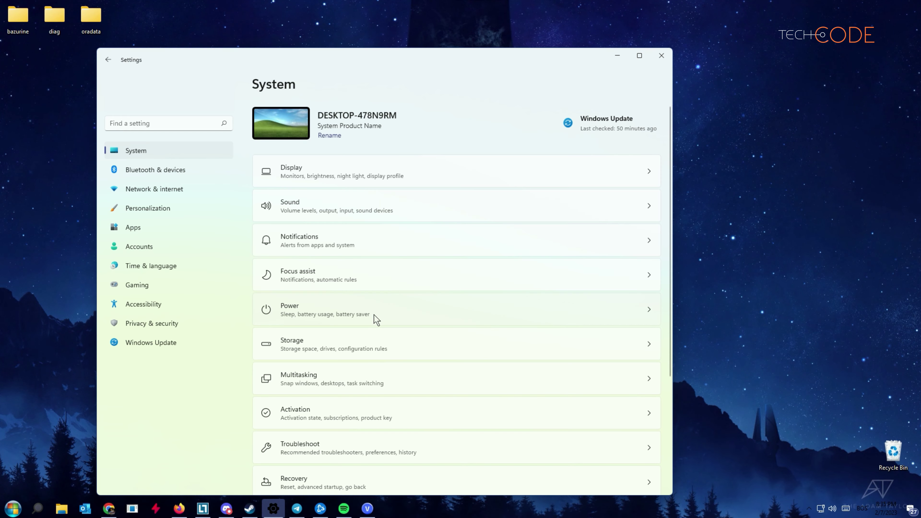
click(319, 378)
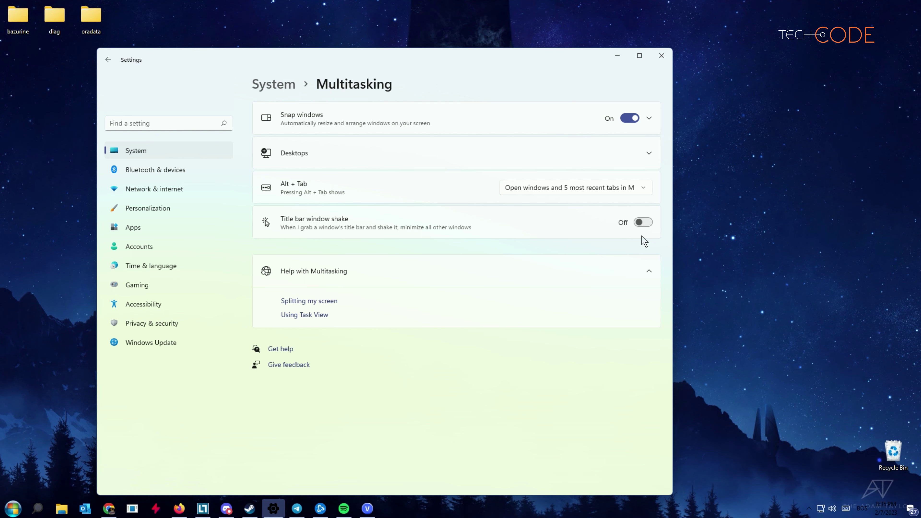
click(644, 226)
click(661, 57)
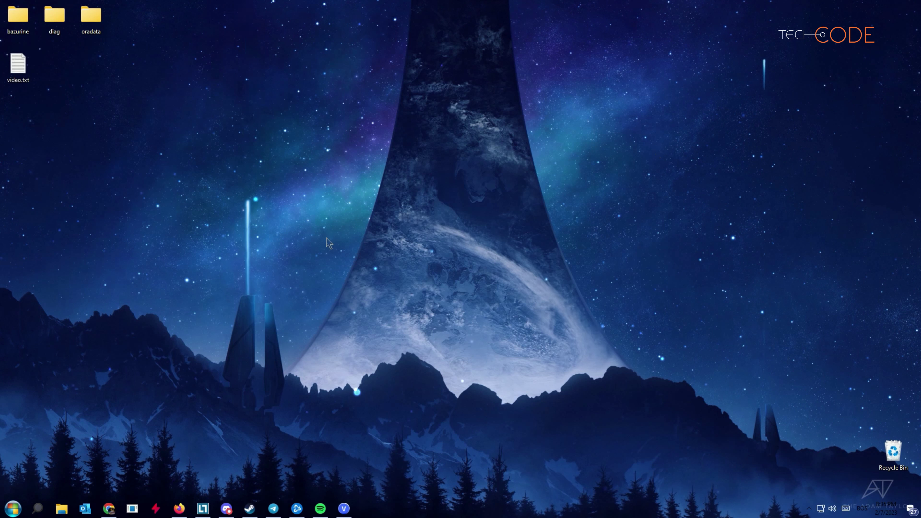
Open the Clock app from the recent searches and dismiss the Microsoft account permission request
key(super+s)
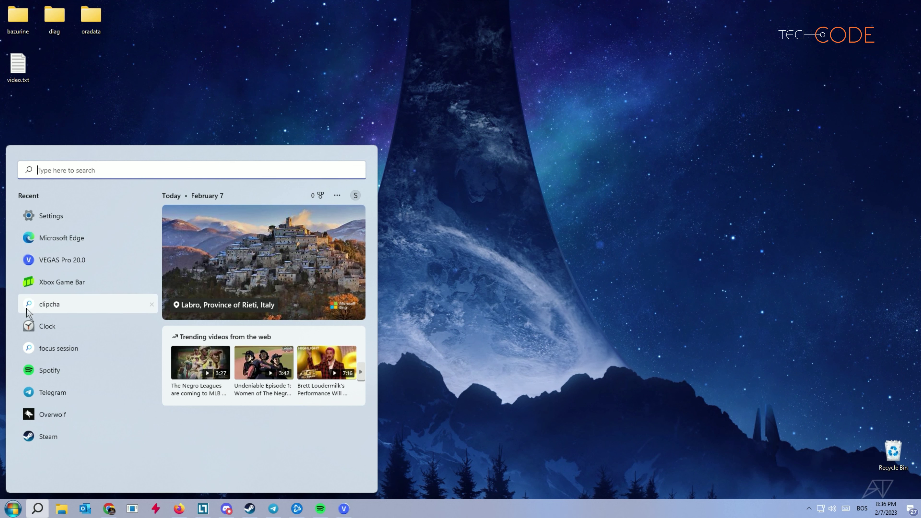
click(55, 326)
click(298, 98)
drag(236, 23, 516, 37)
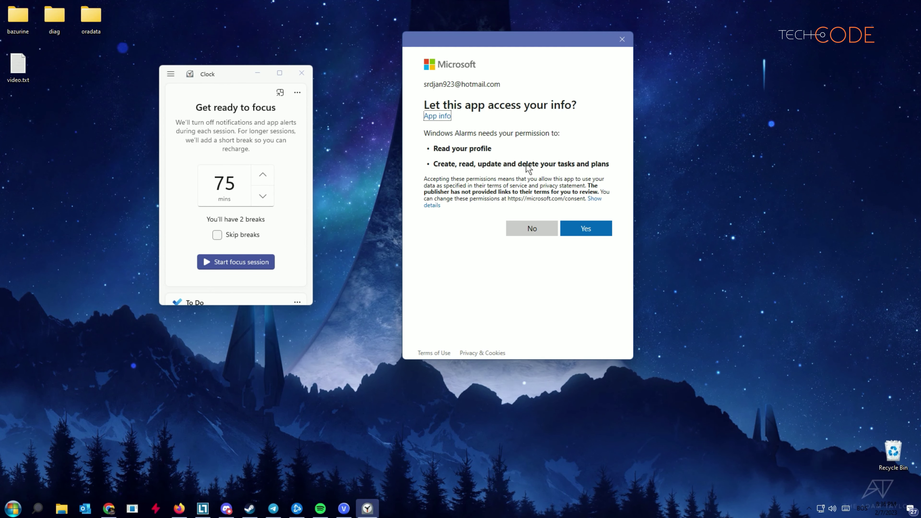
click(623, 39)
Move the Clock window to the other side of the desktop and shorten the focus session duration
drag(225, 75, 673, 68)
click(711, 191)
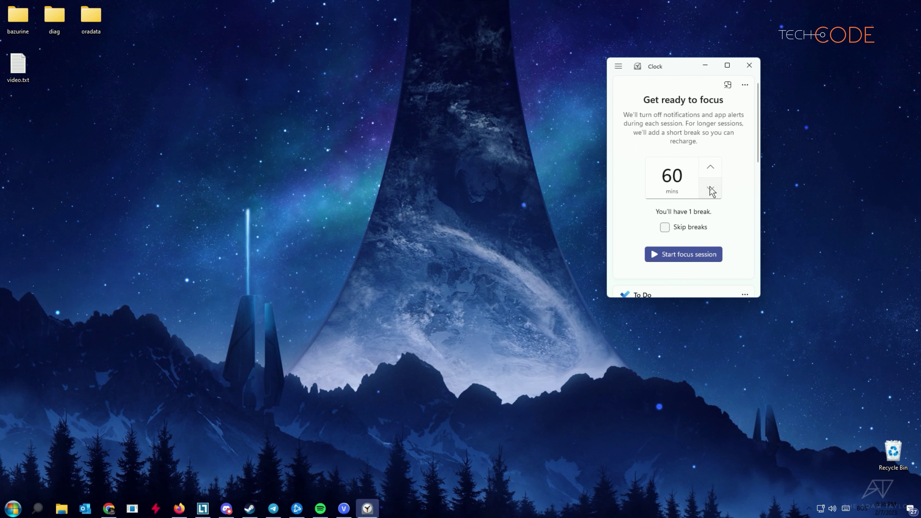
click(711, 190)
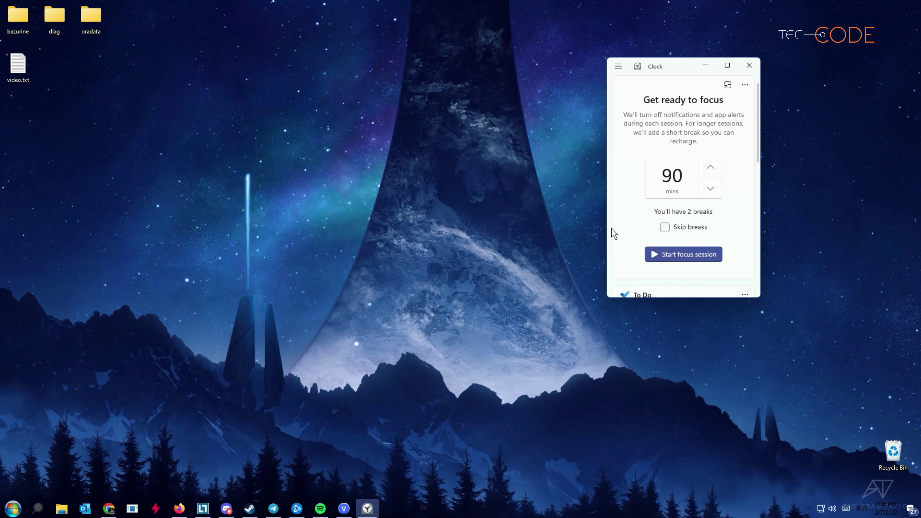
Enlarge the Clock window to fit the daily progress and Spotify cards and set the focus session to 45 minutes
drag(607, 229, 421, 309)
drag(575, 298, 544, 390)
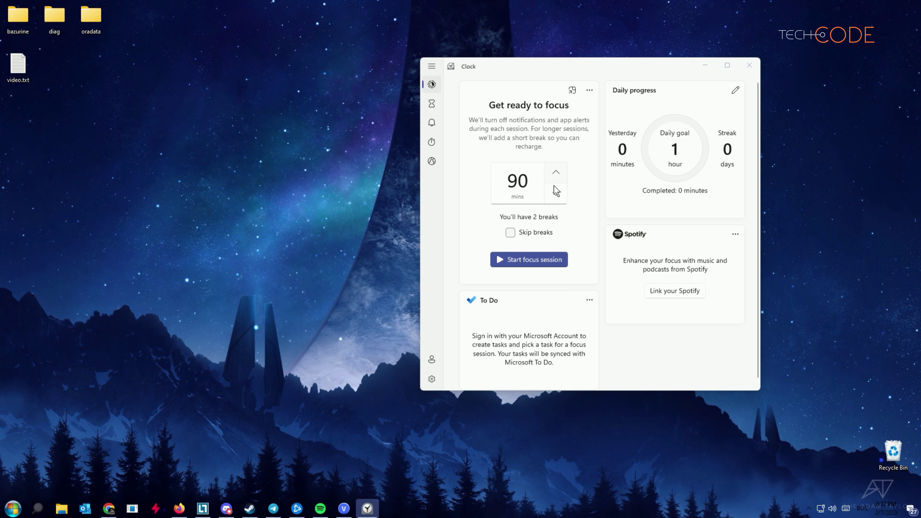
click(557, 192)
click(557, 194)
click(557, 193)
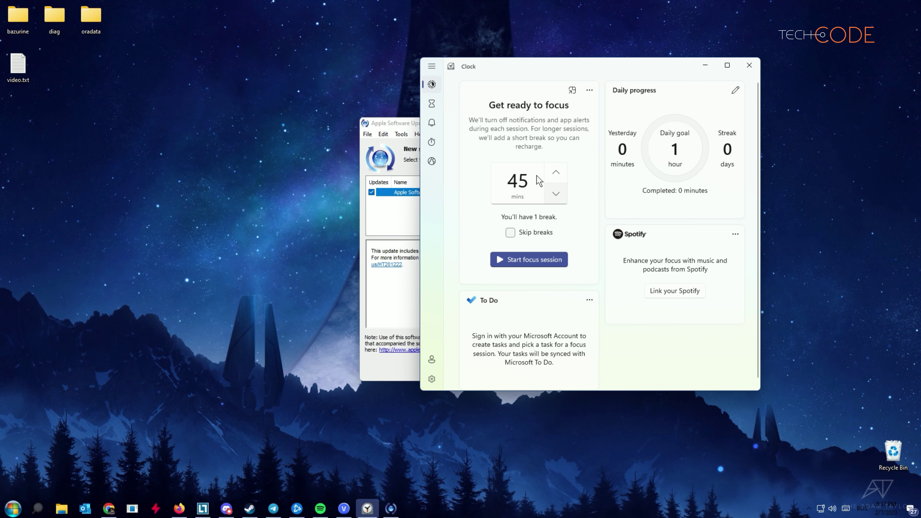
click(396, 125)
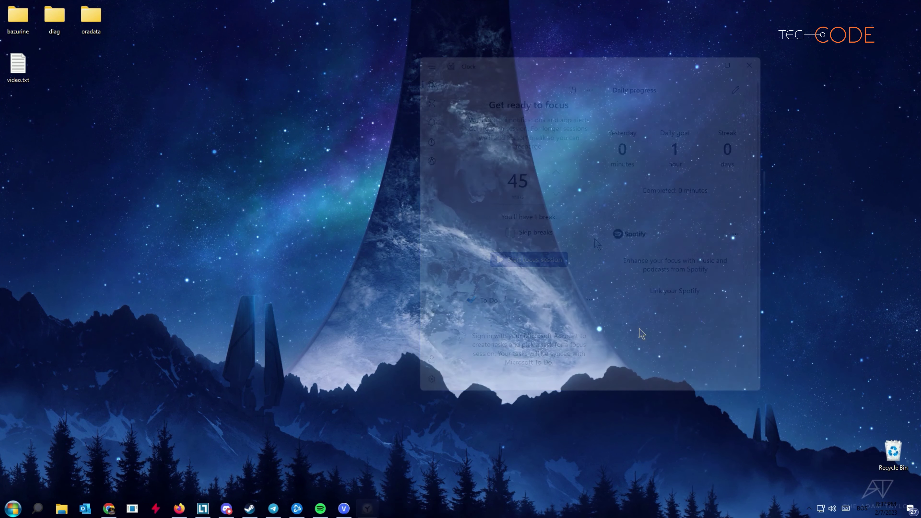
Open the Xbox Game Bar, view the saved captures and close the gallery
key(super+g)
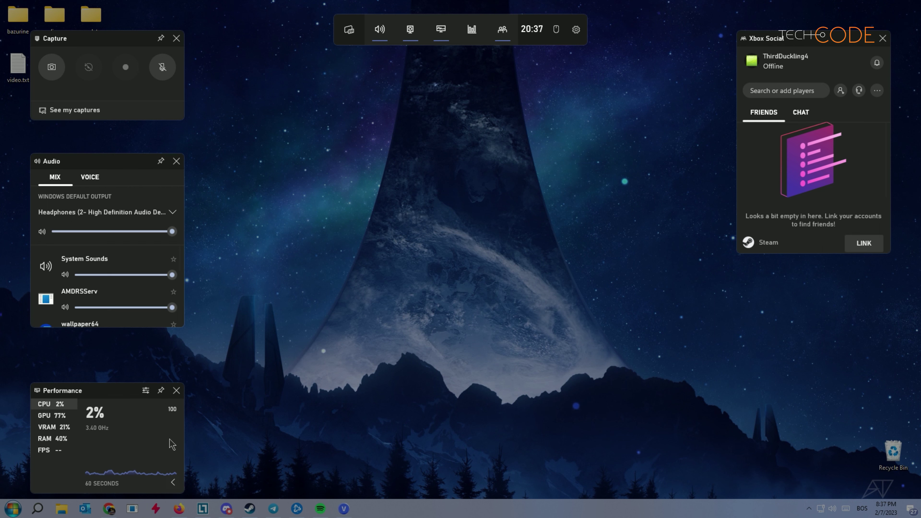
click(77, 111)
click(668, 99)
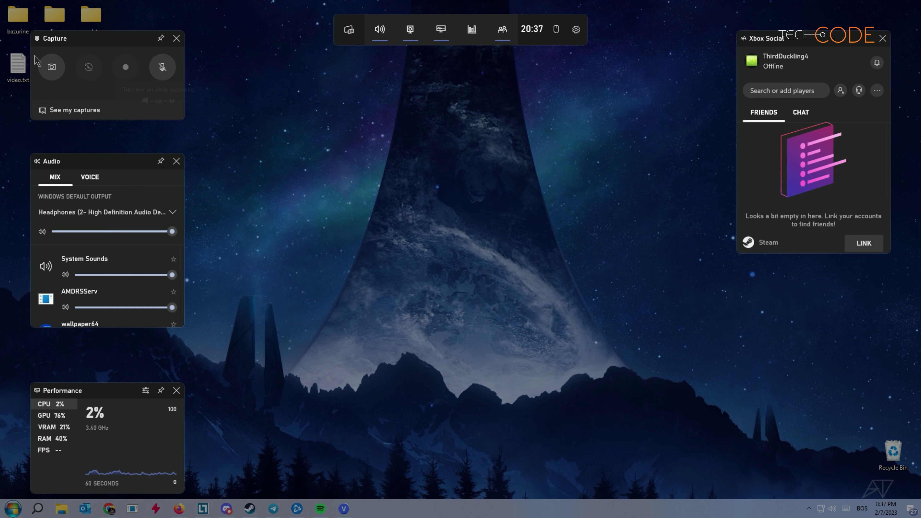
Try to start a recording from the Capture widget and close the Xbox Social widget
click(132, 68)
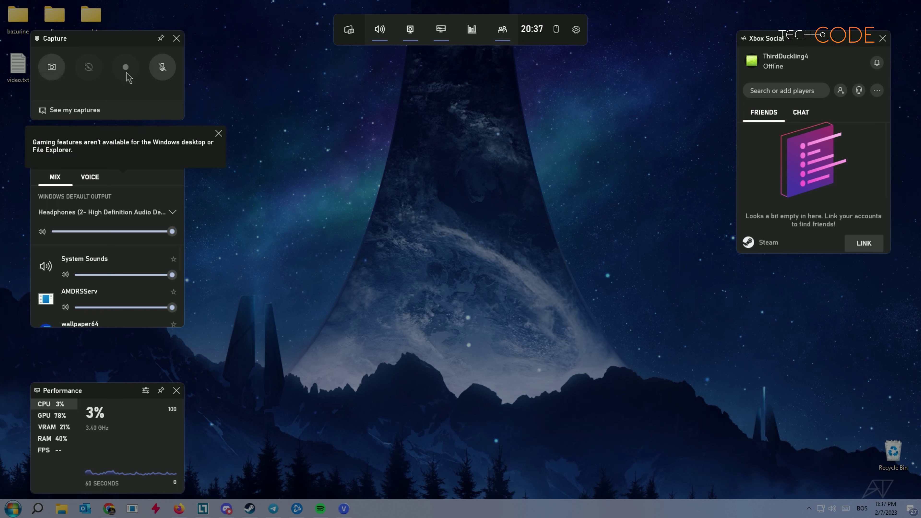
click(218, 134)
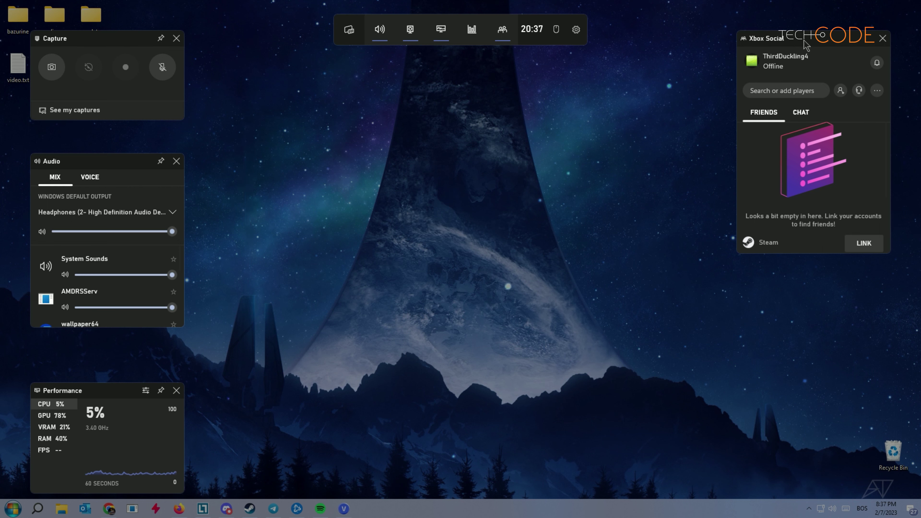
drag(805, 44, 692, 44)
click(770, 38)
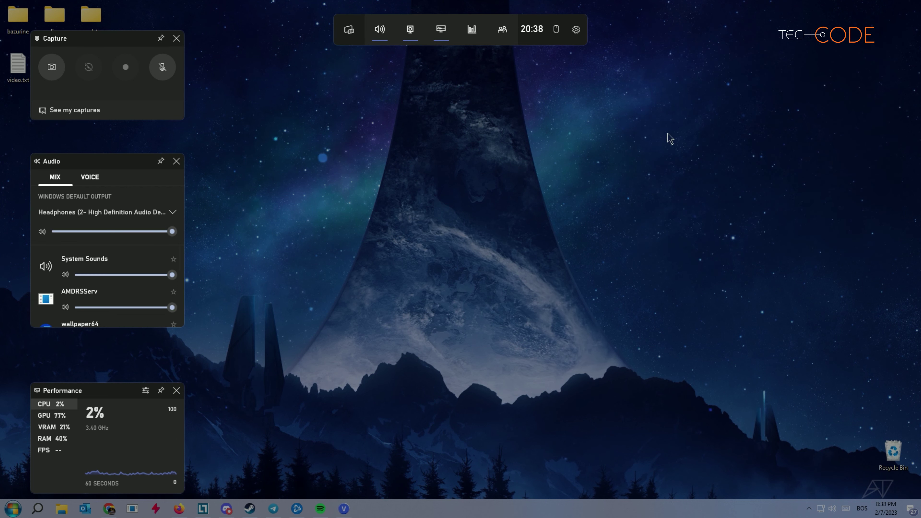
Add the Resources widget to the Game Bar overlay and move it toward the middle of the desktop
click(349, 29)
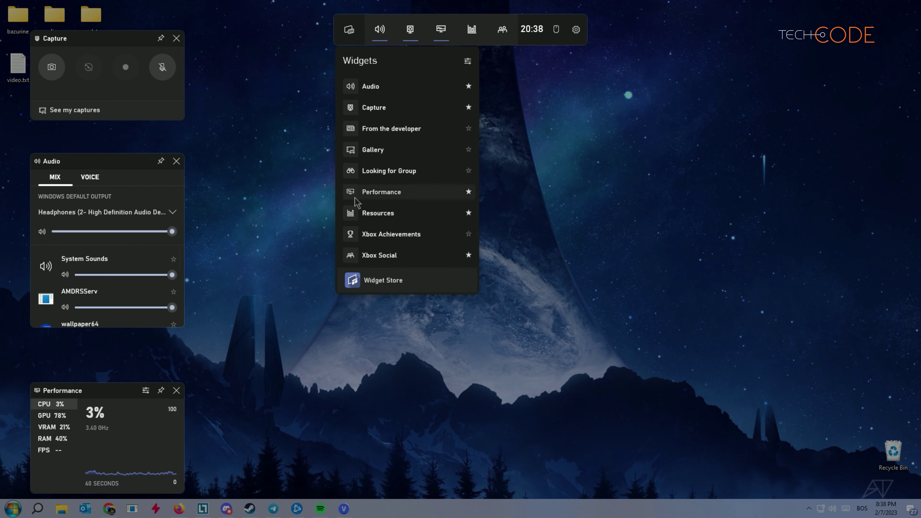
click(362, 213)
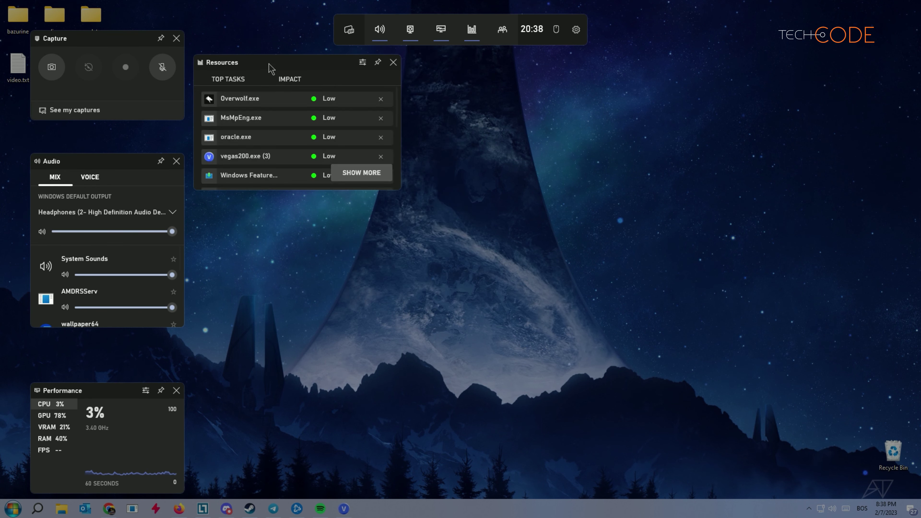
drag(271, 68, 559, 94)
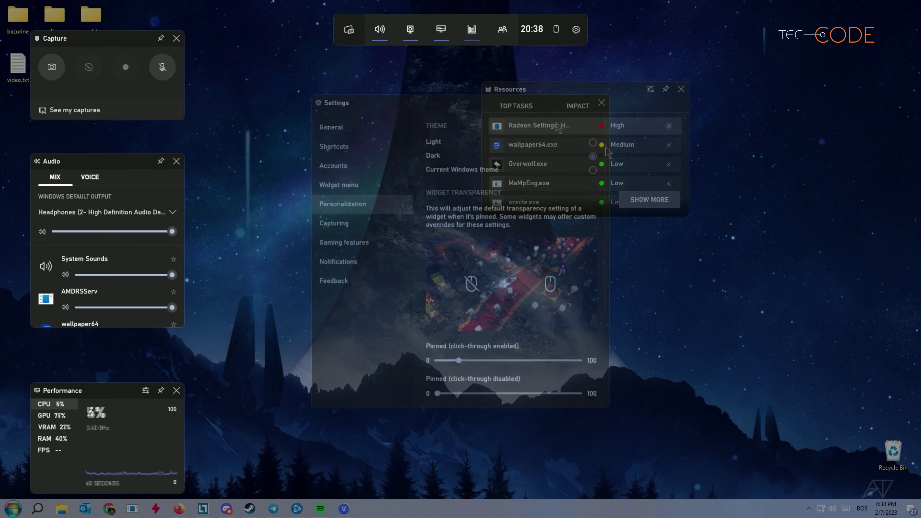
Set the Game Bar theme to Light in its Personalization settings and close the overlay
click(592, 142)
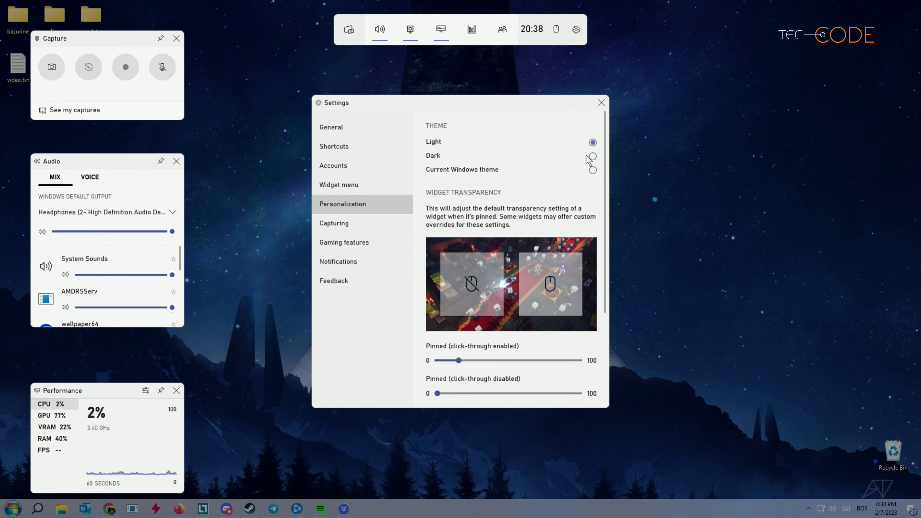
key(super+g)
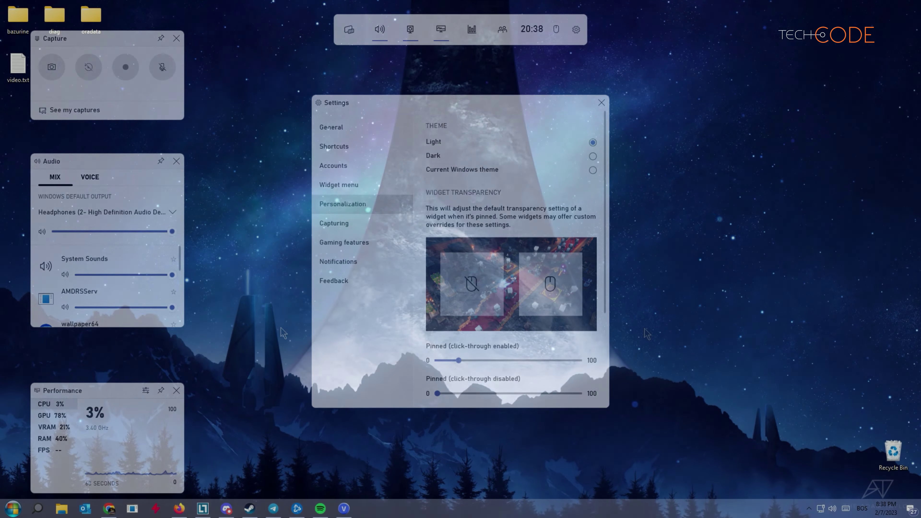